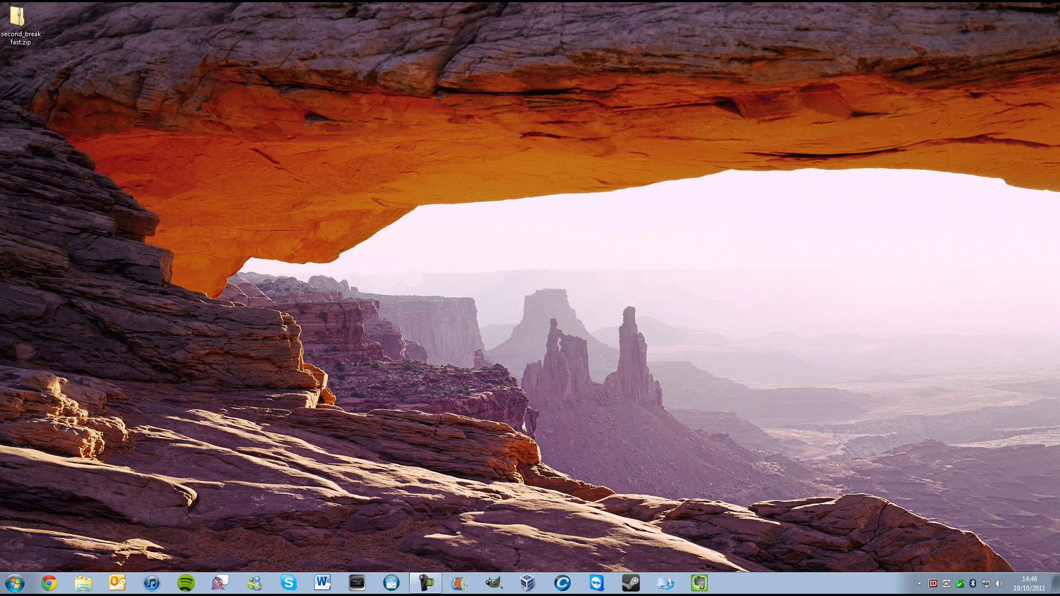
Install the second breakfast TrueType font from second_breakfast.zip on the desktop and close the preview and archive windows.
{"action": "double_click", "coordinate": [21, 25]}
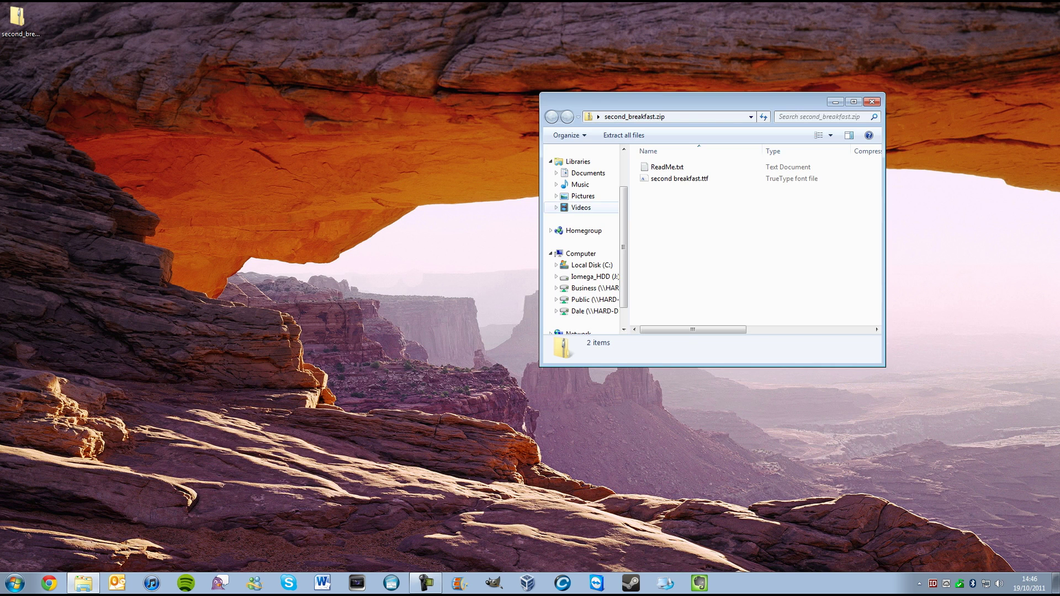
{"action": "double_click", "coordinate": [680, 178]}
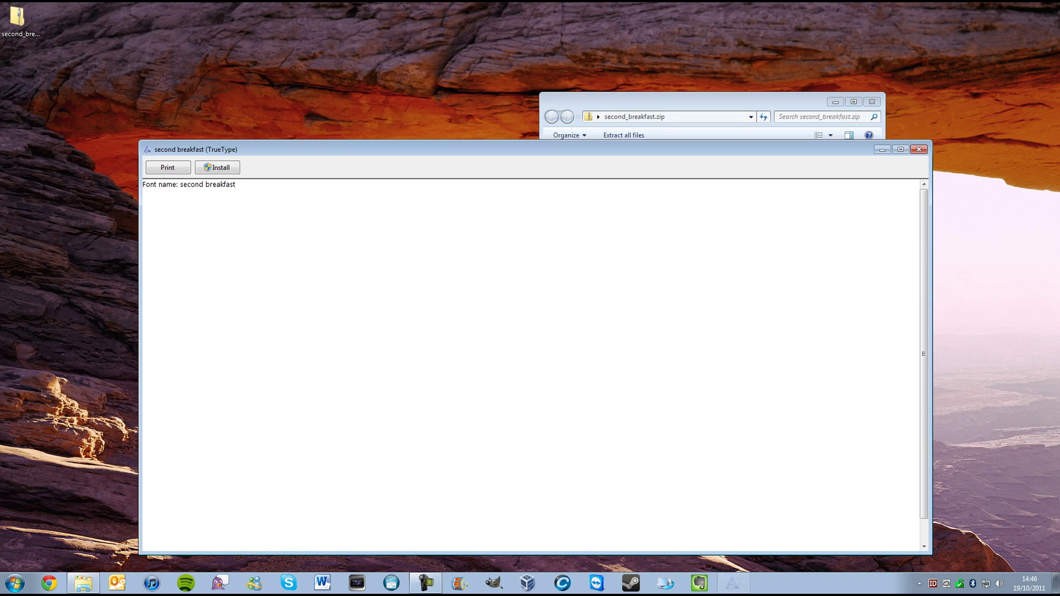
{"action": "left_click_drag", "start_coordinate": [680, 149], "coordinate": [683, 238]}
{"action": "left_click_drag", "start_coordinate": [389, 238], "coordinate": [401, 127]}
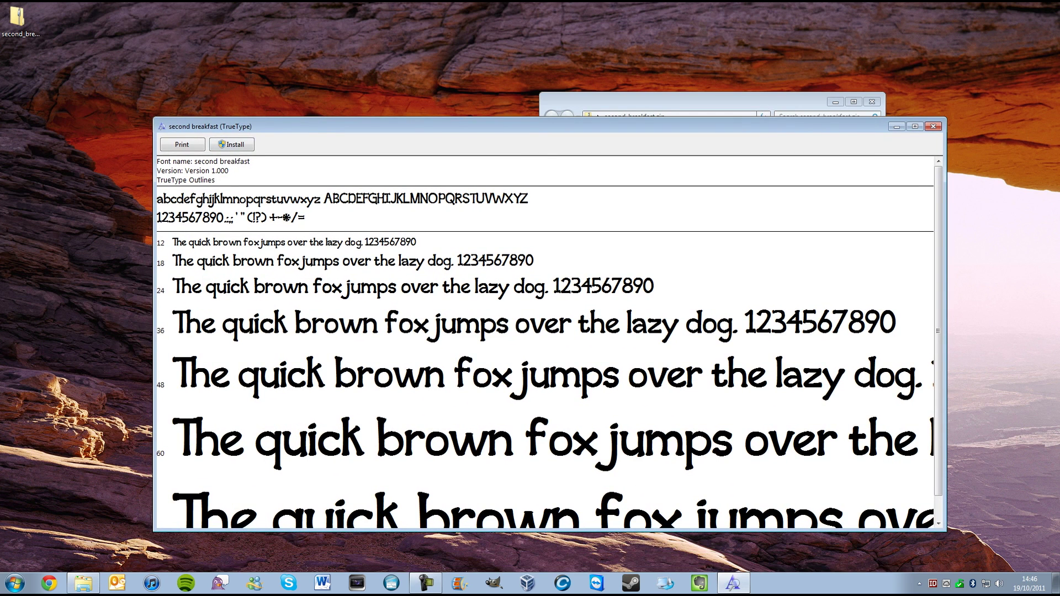
{"action": "left_click", "coordinate": [232, 144]}
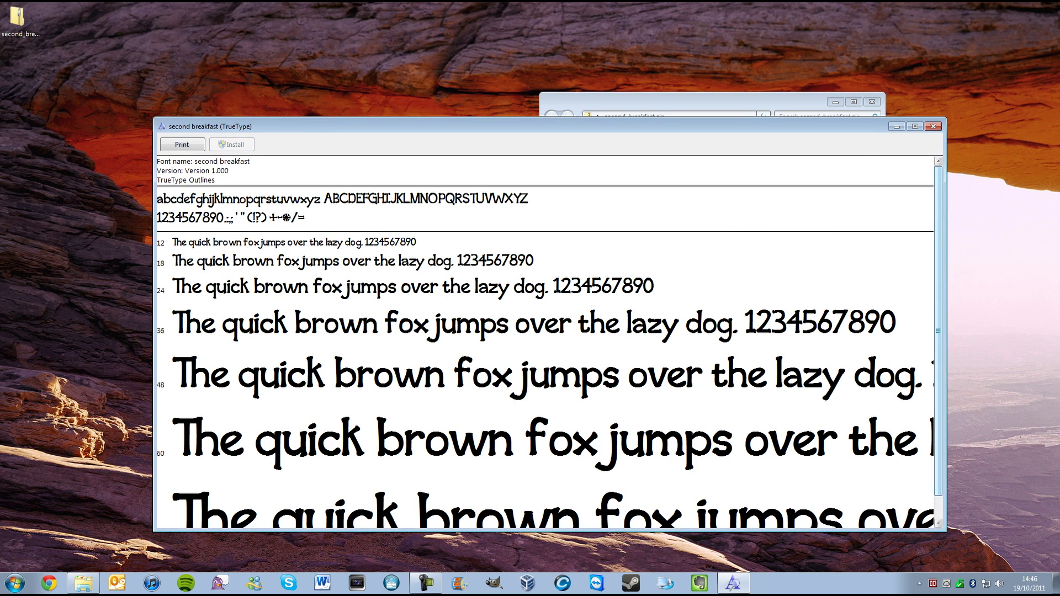
{"action": "left_click", "coordinate": [933, 126]}
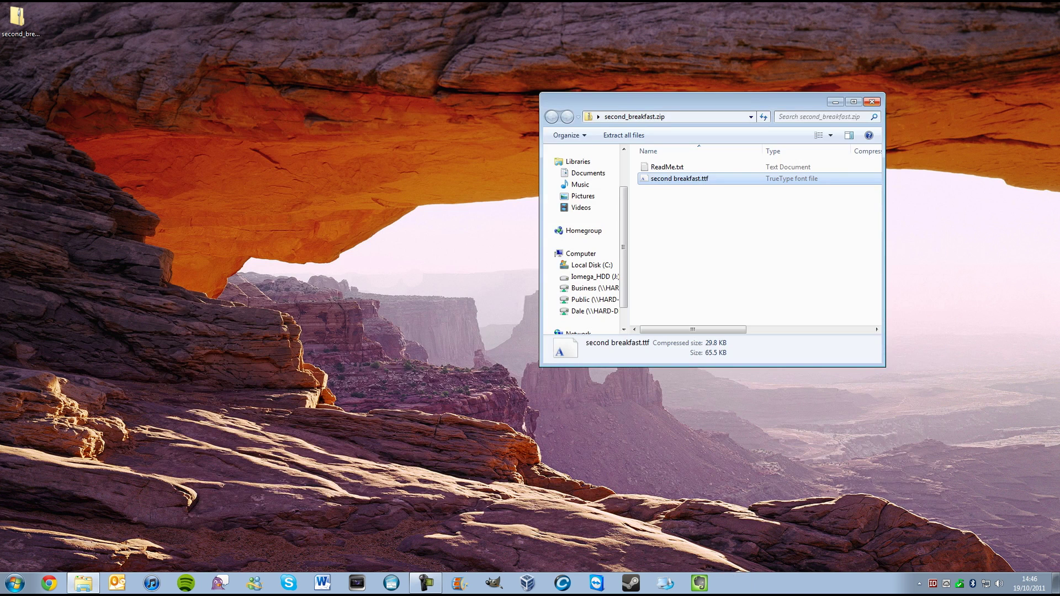
{"action": "left_click", "coordinate": [872, 101]}
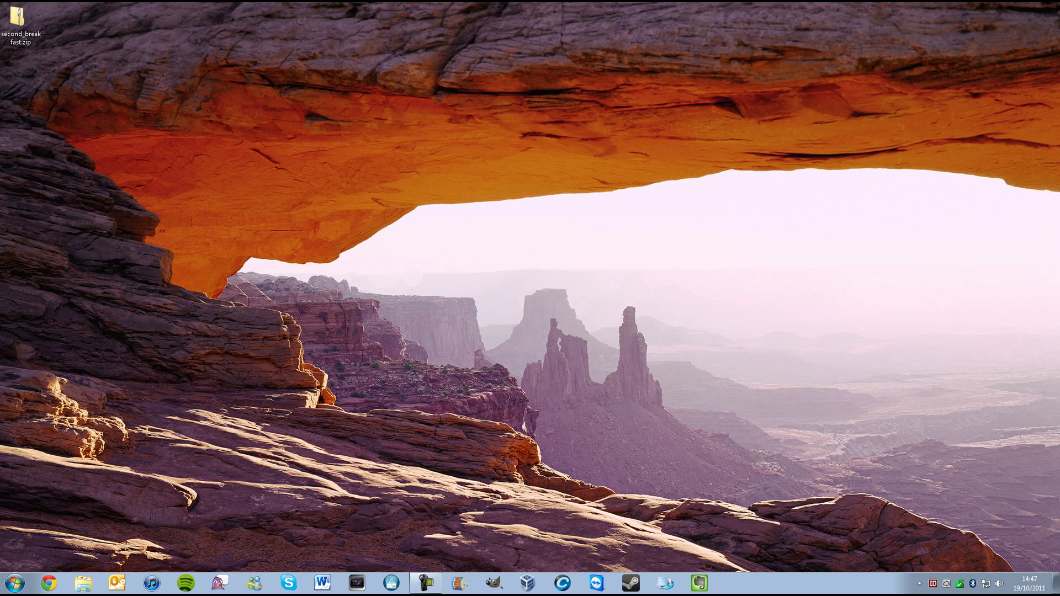
Open Notepad and write "Hello!" in the blank document.
{"action": "key", "text": "super"}
{"action": "type", "text": "note"}
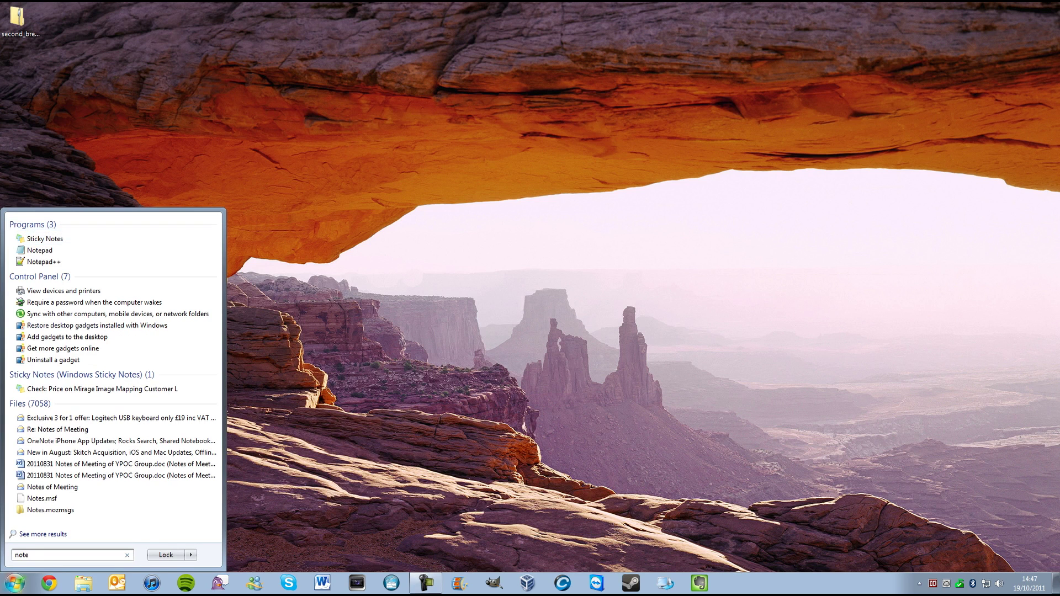
{"action": "left_click", "coordinate": [39, 250]}
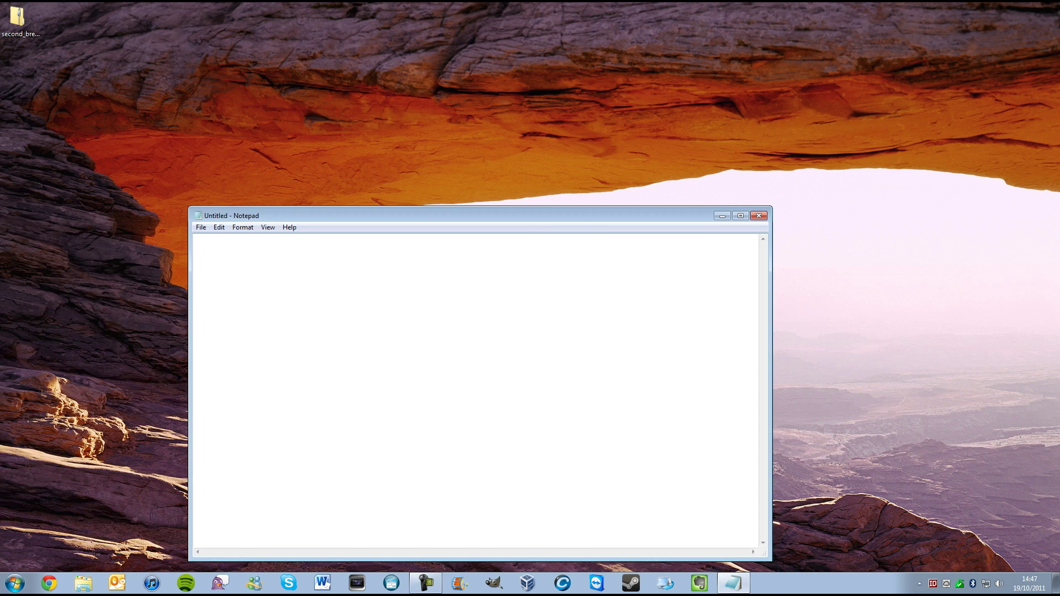
{"action": "type", "text": "Hello!"}
Format the Hello! text in the second breakfast font, Regular, size 18, and close Notepad without saving.
{"action": "key", "text": "ctrl+a"}
{"action": "key", "text": "alt+o"}
{"action": "key", "text": "Down"}
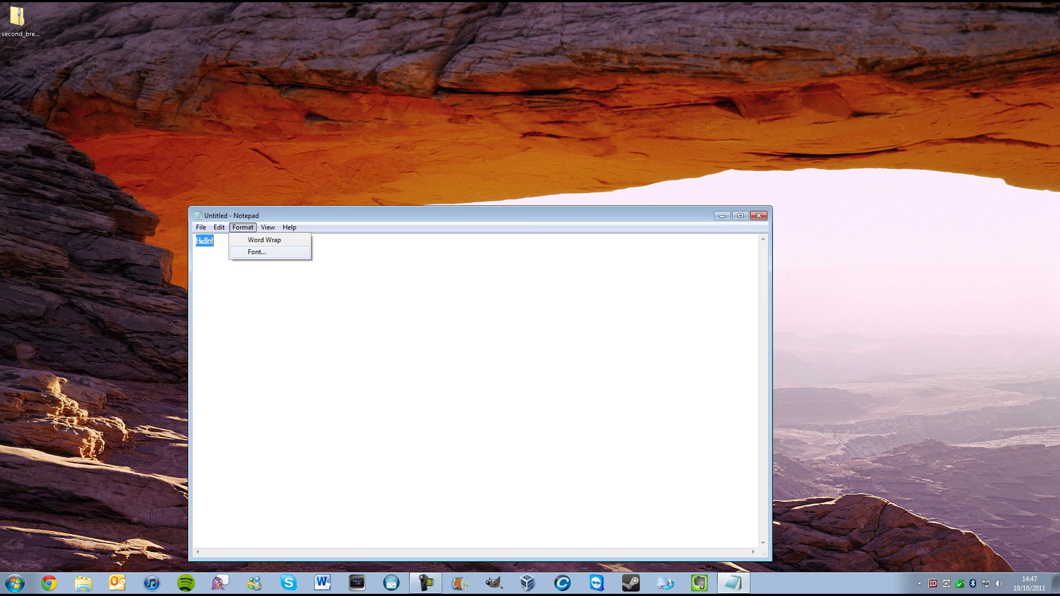
{"action": "key", "text": "Return"}
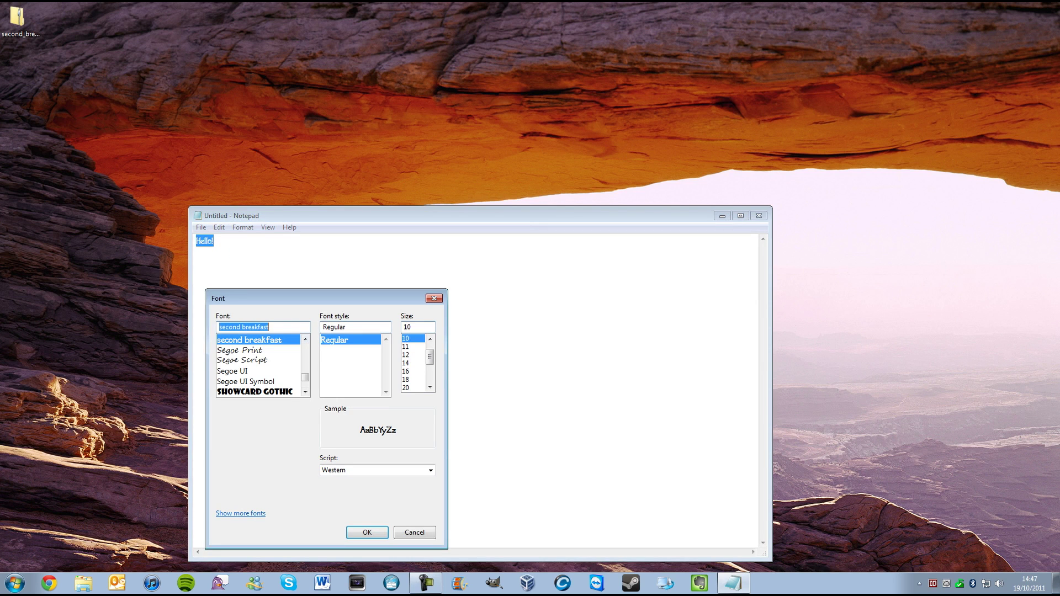
{"action": "left_click", "coordinate": [413, 379]}
{"action": "key", "text": "Return"}
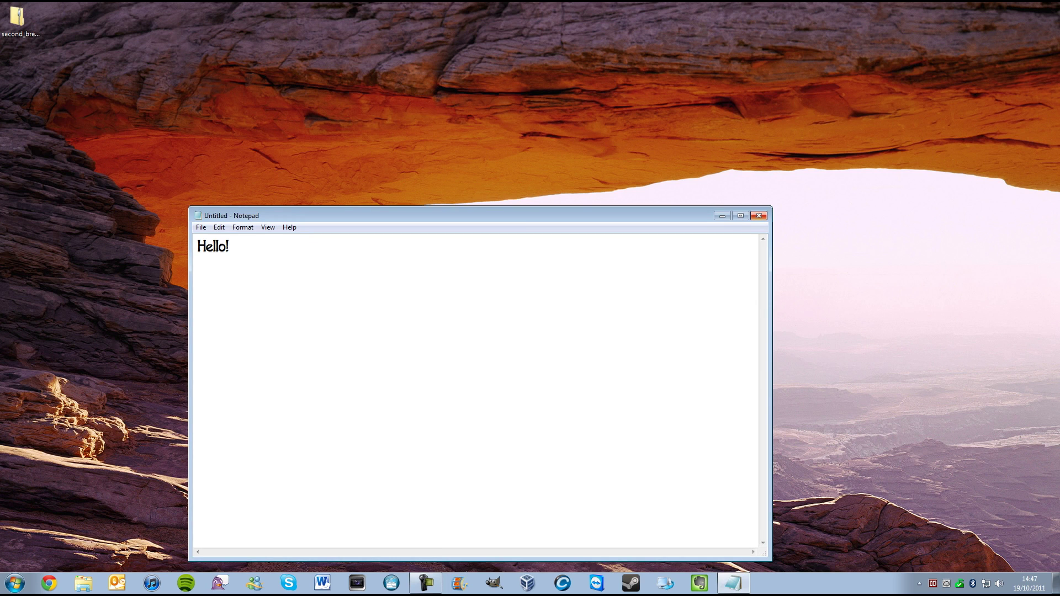
{"action": "left_click", "coordinate": [759, 215]}
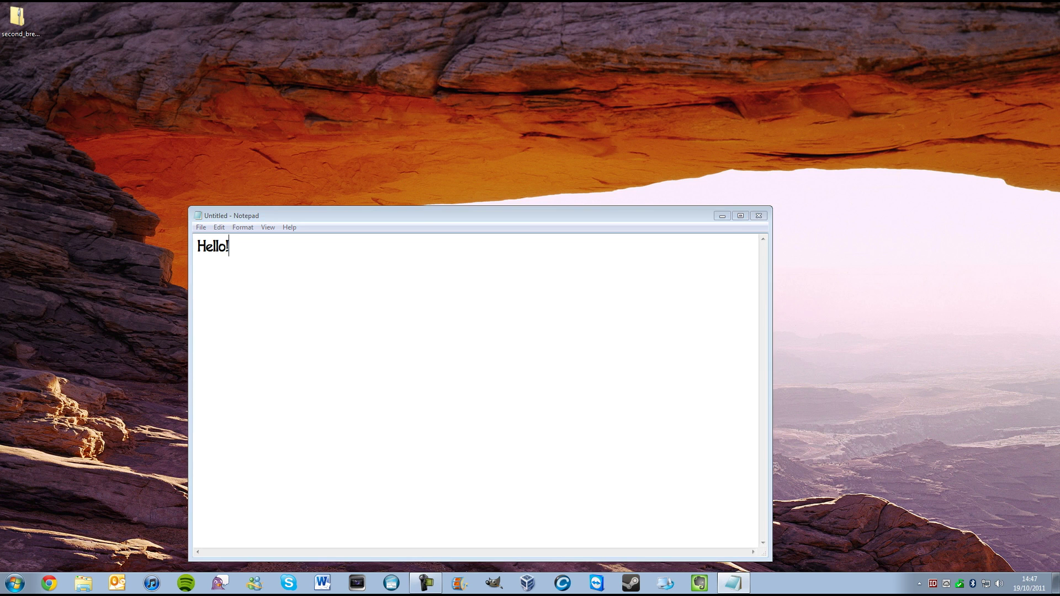
{"action": "left_click", "coordinate": [551, 294]}
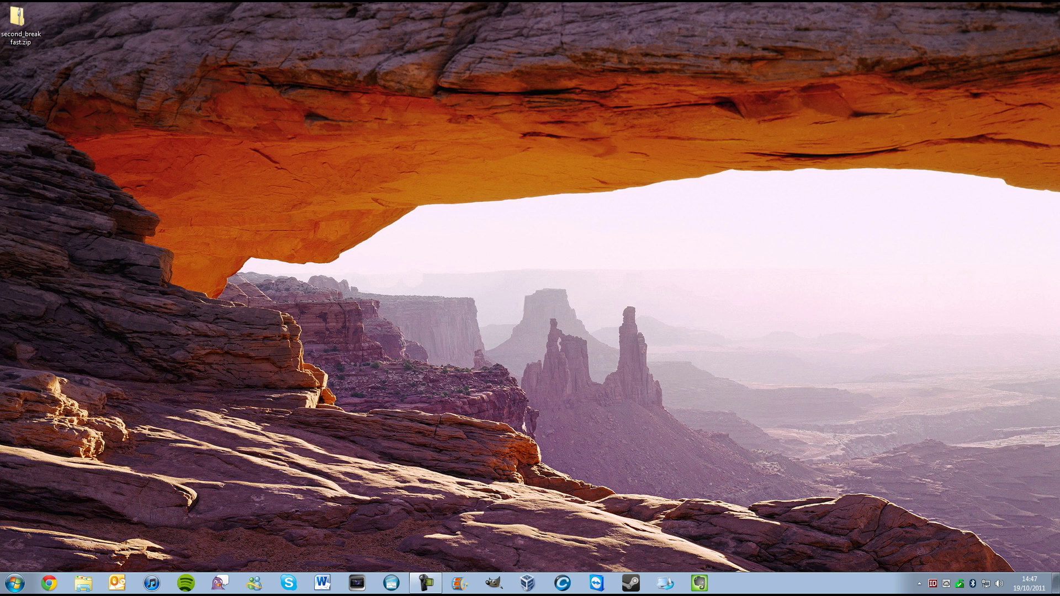
Add the Weather gadget from the desktop gadget gallery and place it in the upper-right corner of the desktop.
{"action": "right_click", "coordinate": [568, 339]}
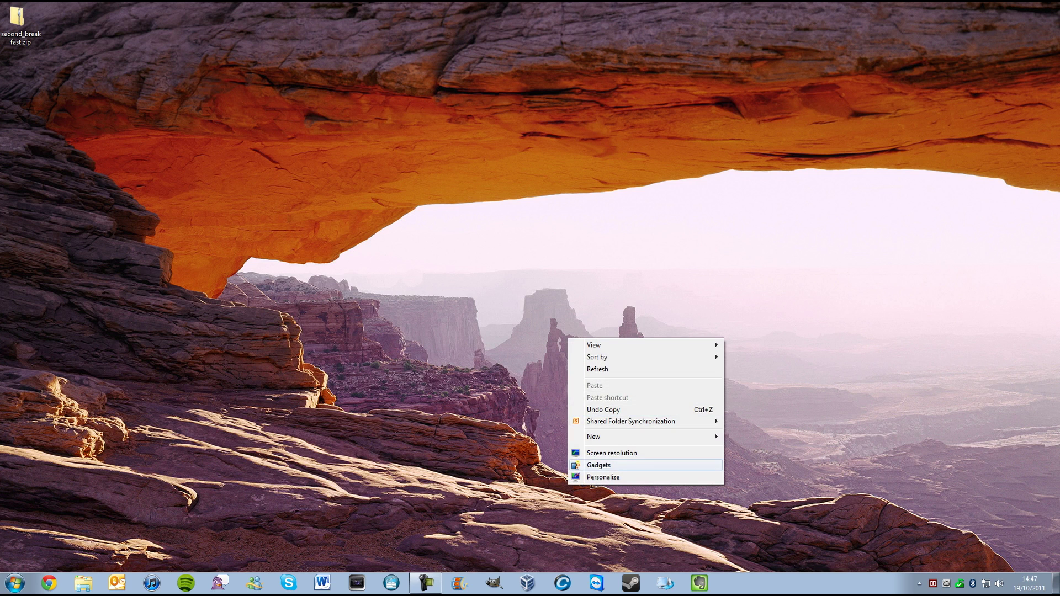
{"action": "left_click", "coordinate": [599, 466]}
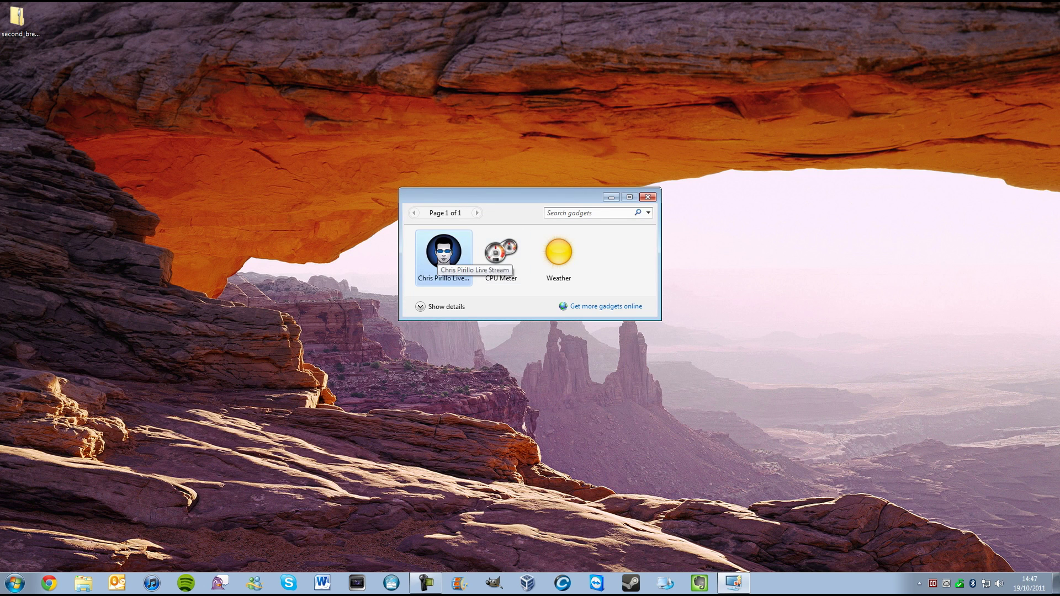
{"action": "left_click", "coordinate": [558, 258]}
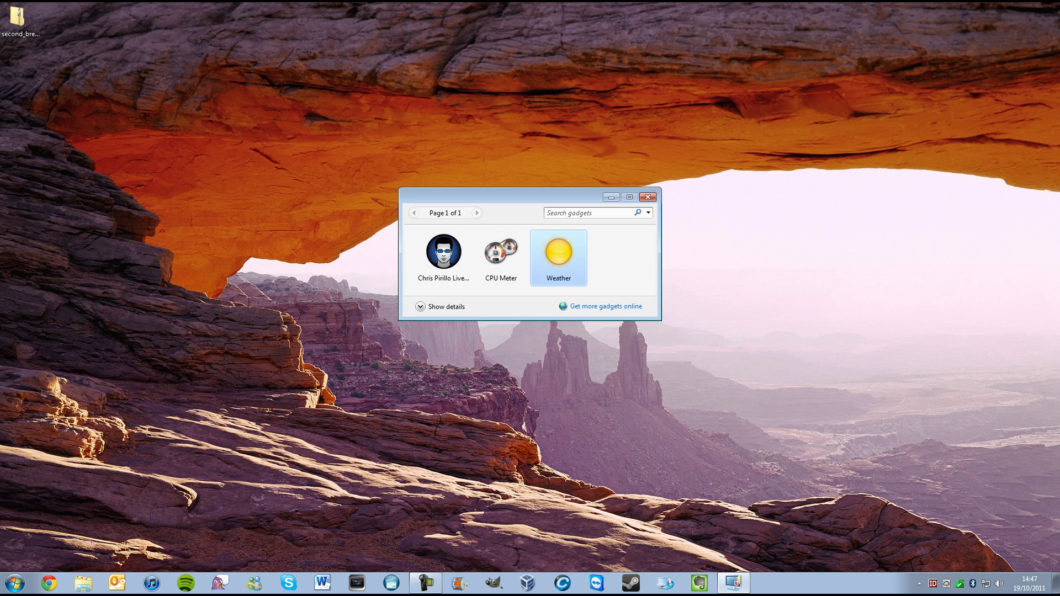
{"action": "key", "text": "Return"}
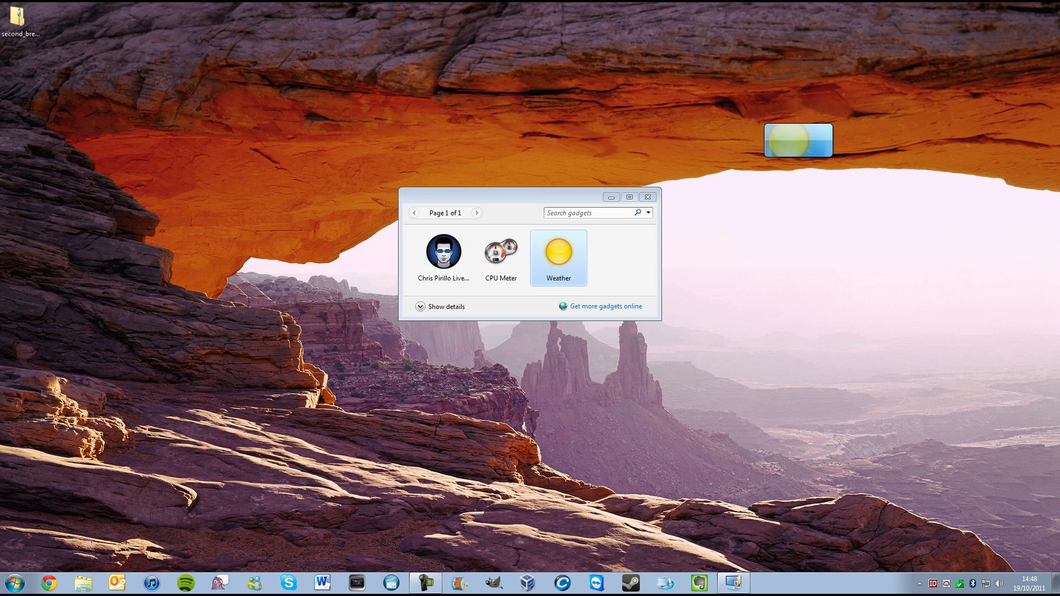
{"action": "left_click_drag", "start_coordinate": [803, 143], "coordinate": [926, 460]}
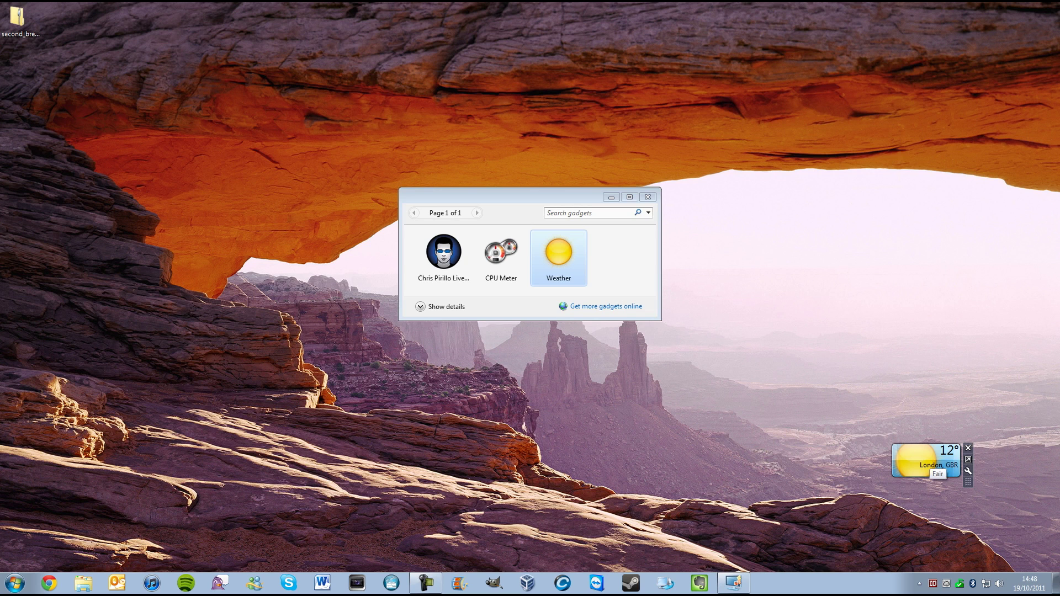
{"action": "left_click_drag", "start_coordinate": [926, 460], "coordinate": [1012, 22]}
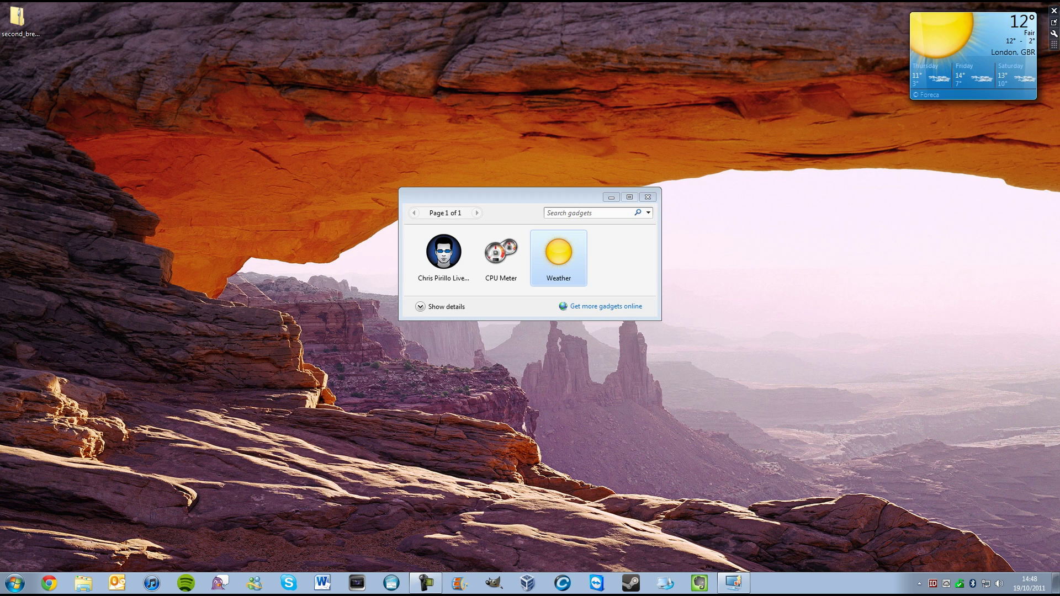
Switch the Weather gadget to its smaller size and set its temperature display to Celsius.
{"action": "left_click", "coordinate": [1054, 22]}
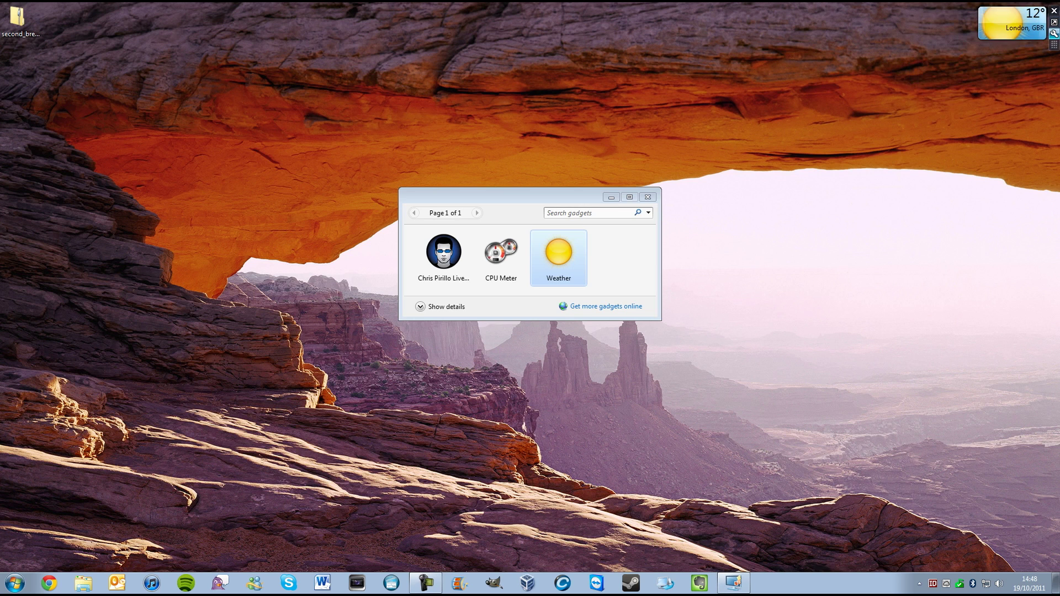
{"action": "left_click", "coordinate": [1054, 35]}
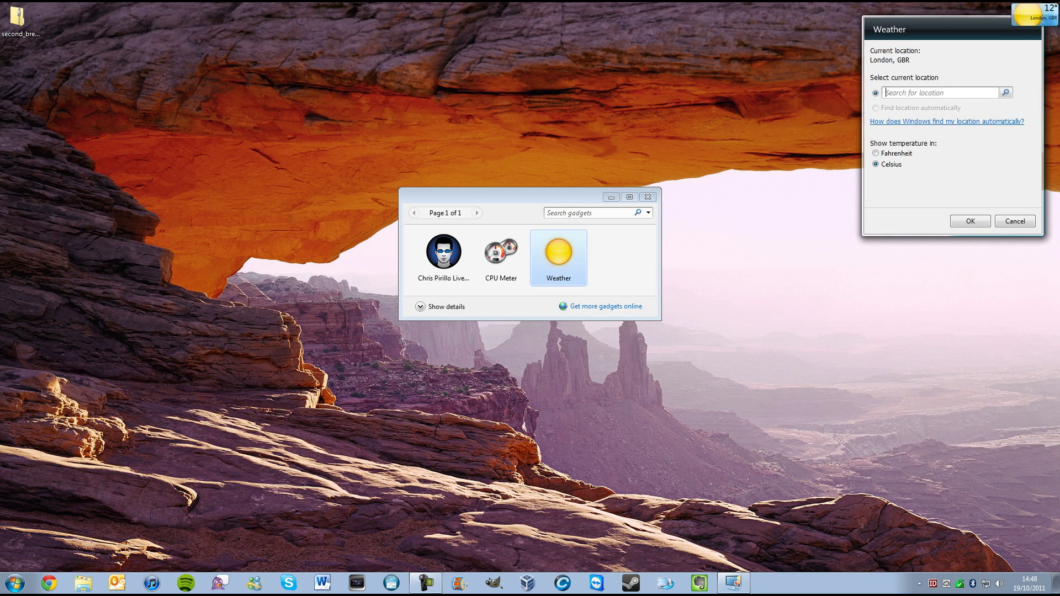
{"action": "left_click", "coordinate": [886, 93]}
{"action": "left_click", "coordinate": [876, 164]}
{"action": "left_click", "coordinate": [971, 221]}
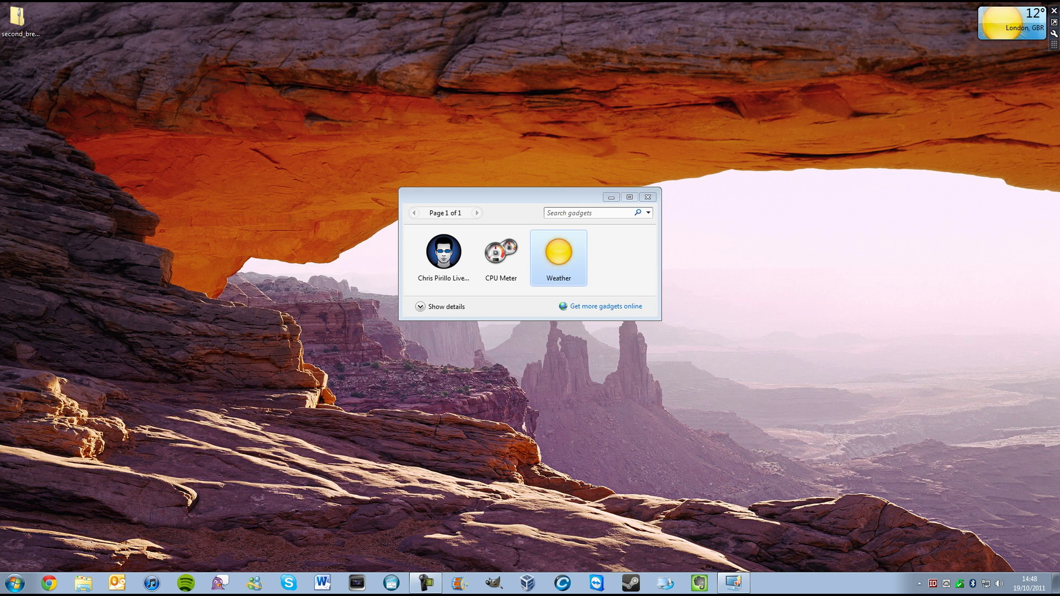
Move the Weather gadget to the lower-right area of the desktop and remove it.
{"action": "left_click_drag", "start_coordinate": [1010, 22], "coordinate": [946, 473]}
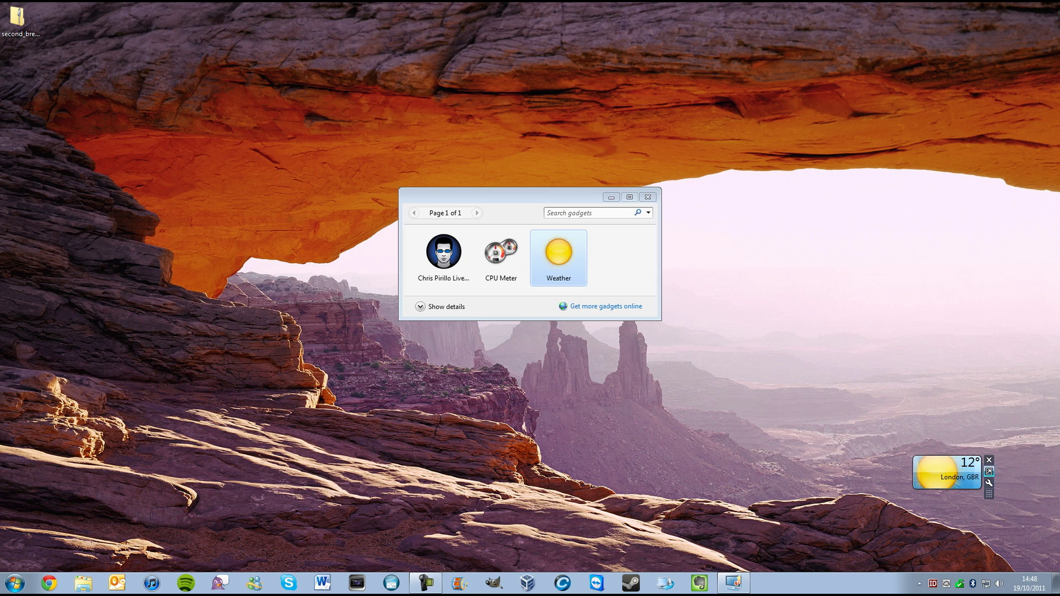
{"action": "left_click", "coordinate": [989, 461]}
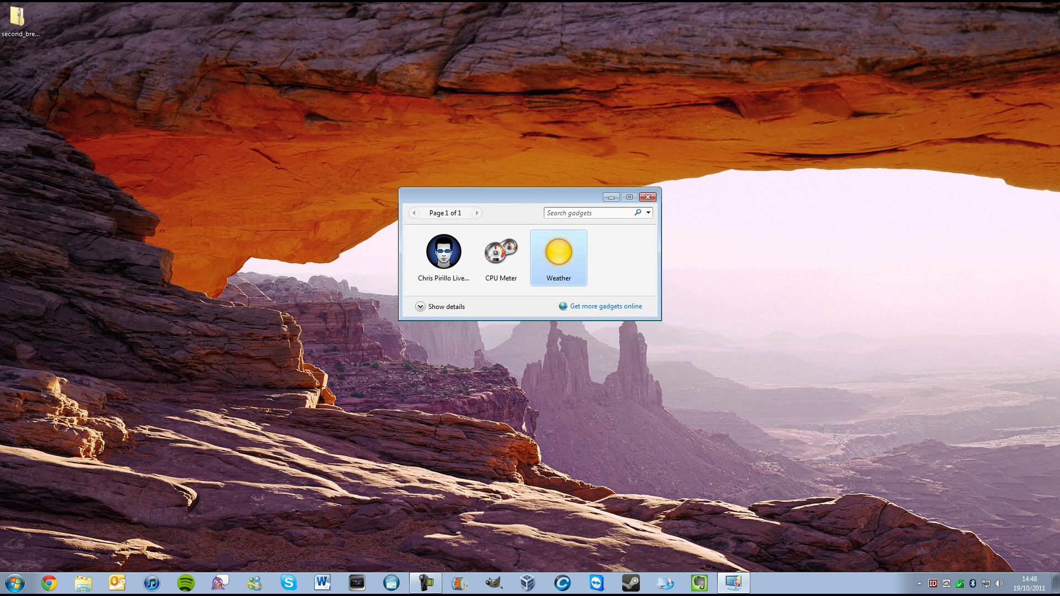
Try out the CPU Meter gadget in the upper-right corner of the desktop and remove it.
{"action": "left_click", "coordinate": [501, 258]}
{"action": "key", "text": "Return"}
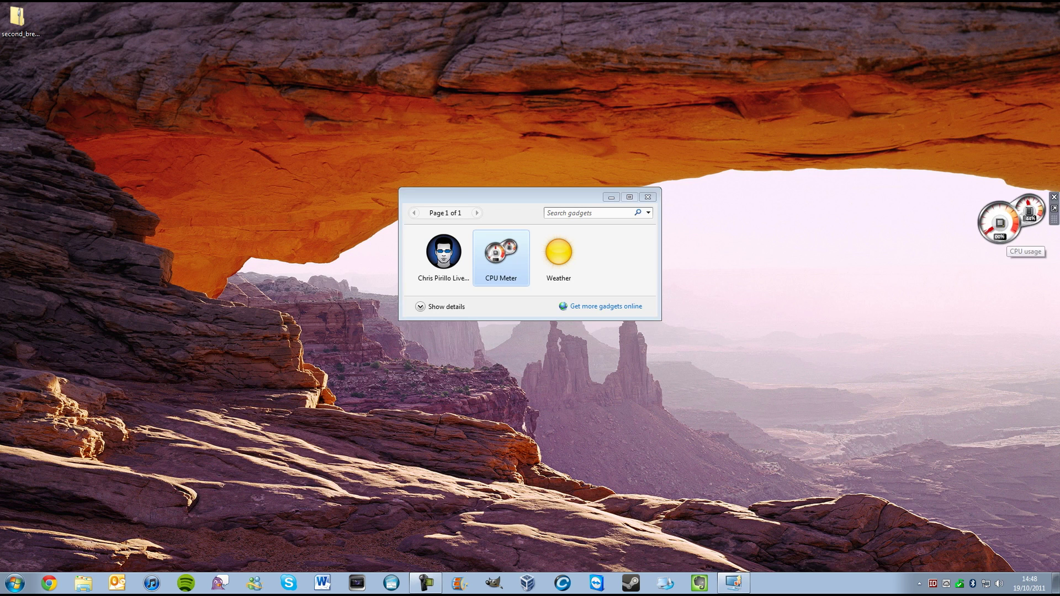
{"action": "left_click_drag", "start_coordinate": [999, 224], "coordinate": [1000, 60]}
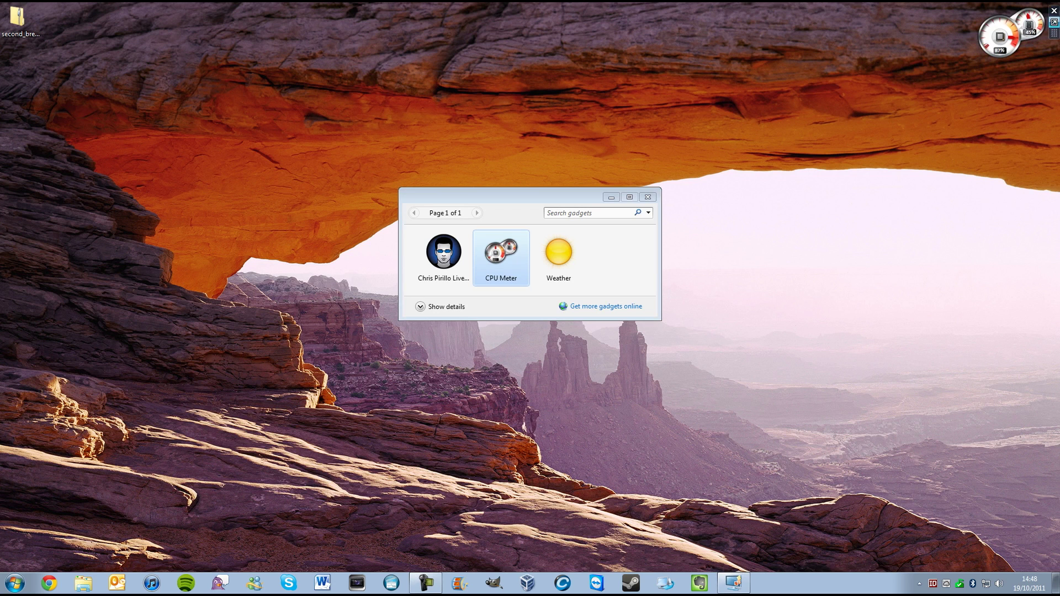
{"action": "left_click", "coordinate": [1054, 46]}
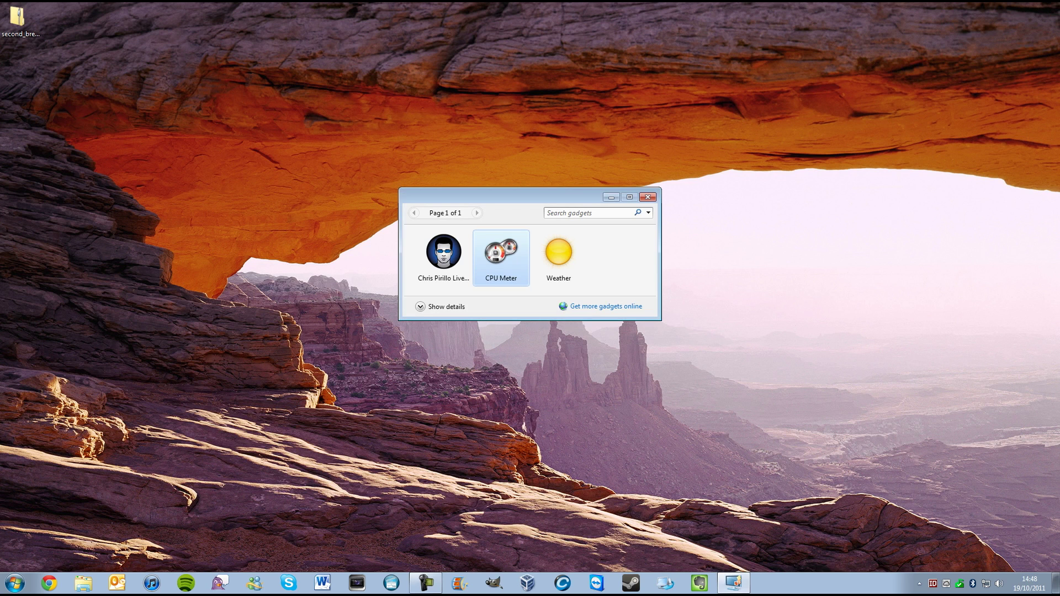
Try the Chris Pirillo Live Stream gadget at its larger and smaller sizes, remove it, and close the gadget gallery.
{"action": "double_click", "coordinate": [444, 258]}
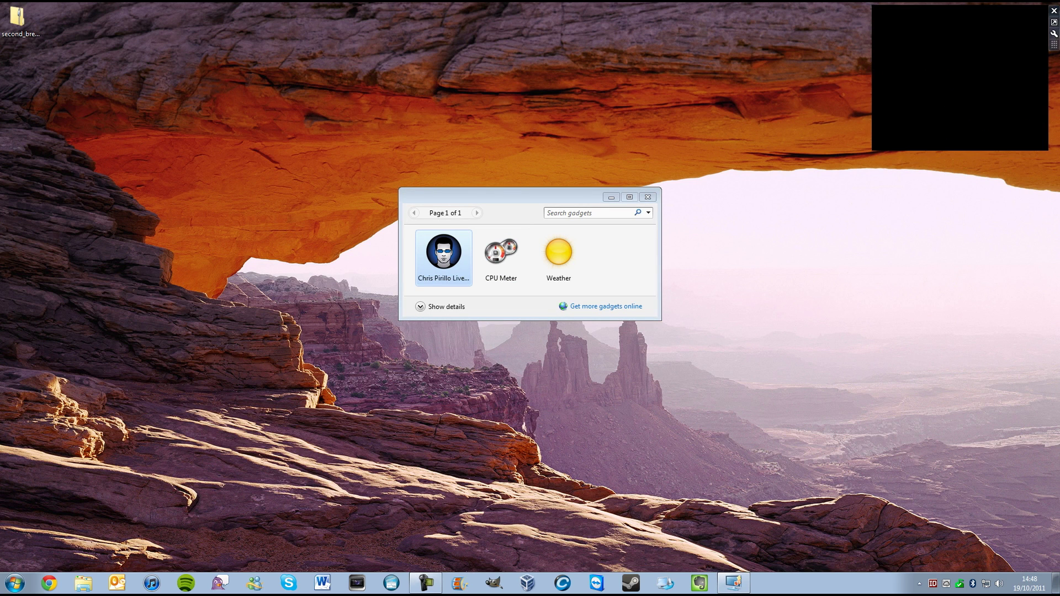
{"action": "left_click", "coordinate": [1054, 22]}
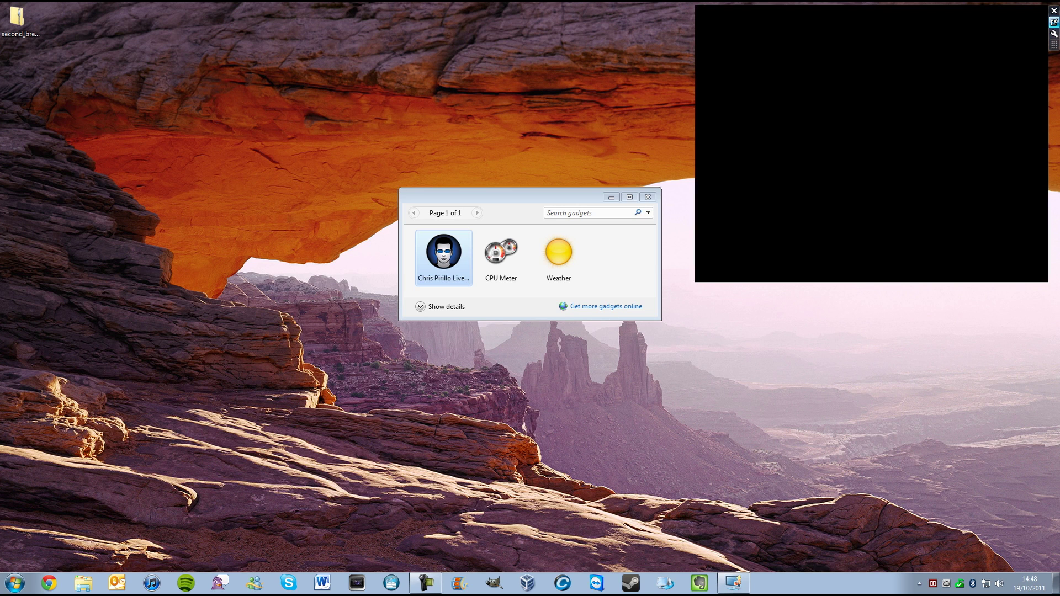
{"action": "left_click", "coordinate": [1055, 22]}
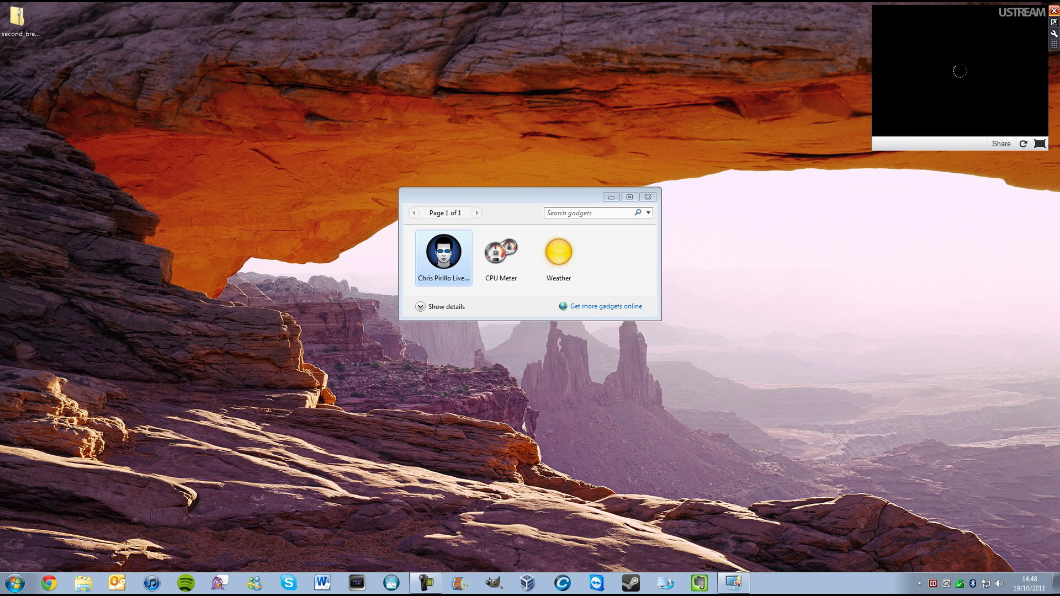
{"action": "left_click", "coordinate": [1054, 10]}
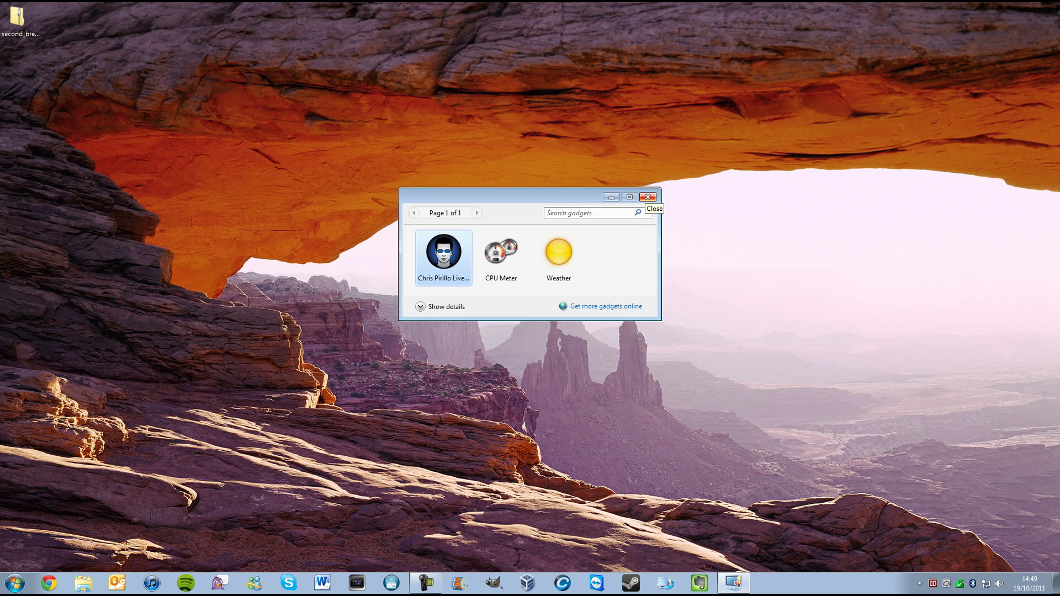
{"action": "left_click", "coordinate": [647, 197]}
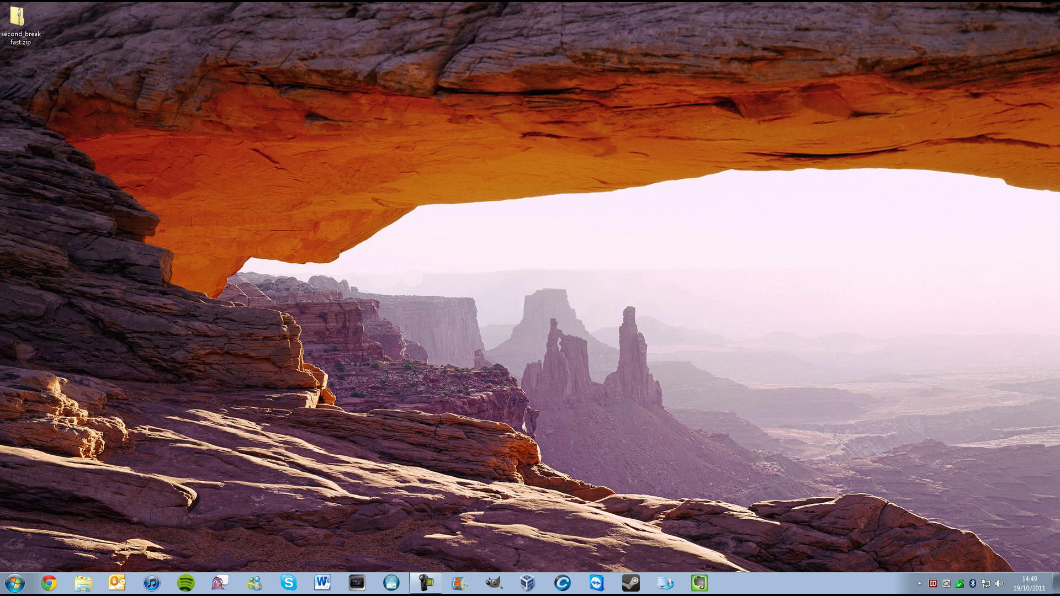